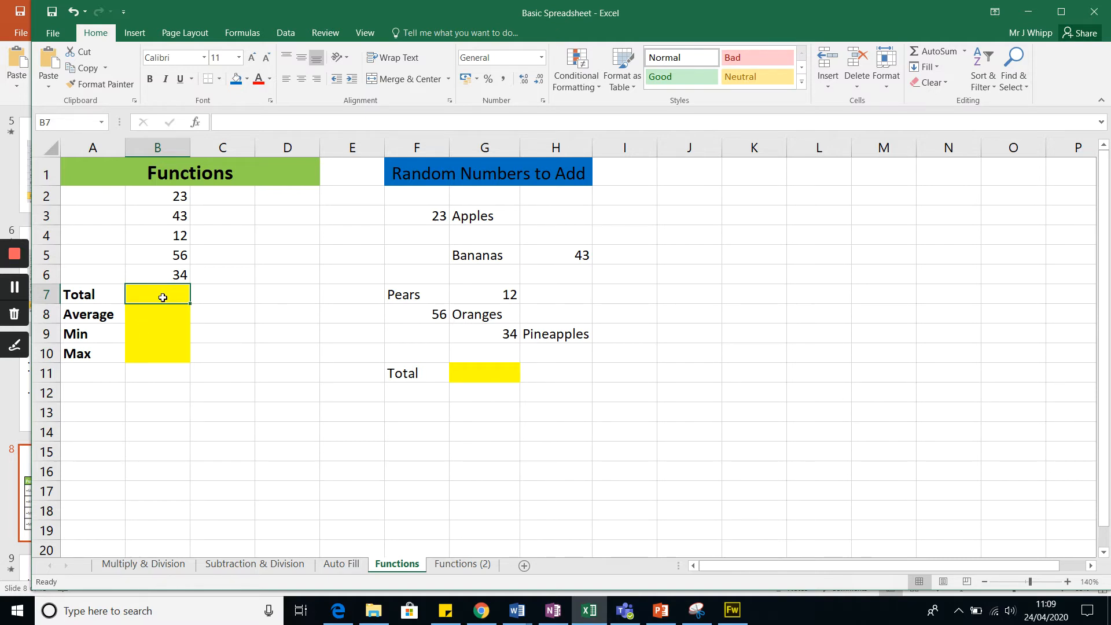
# Enter a SUM formula for the range B2:B6 in the Total cell, B7
pyautogui.write('=')
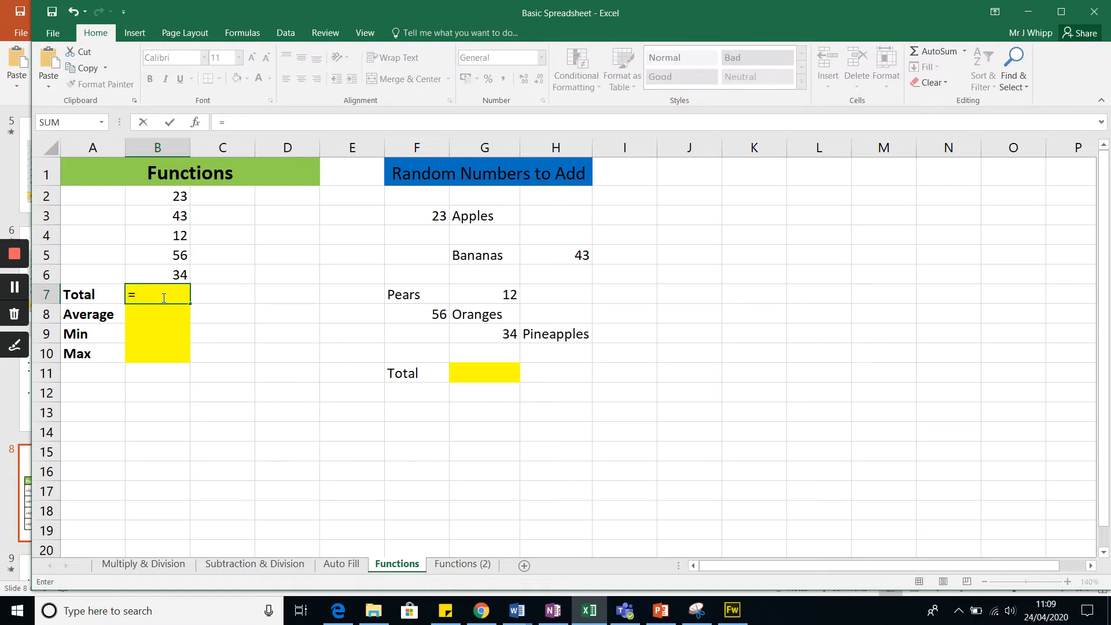
pyautogui.write('sum')
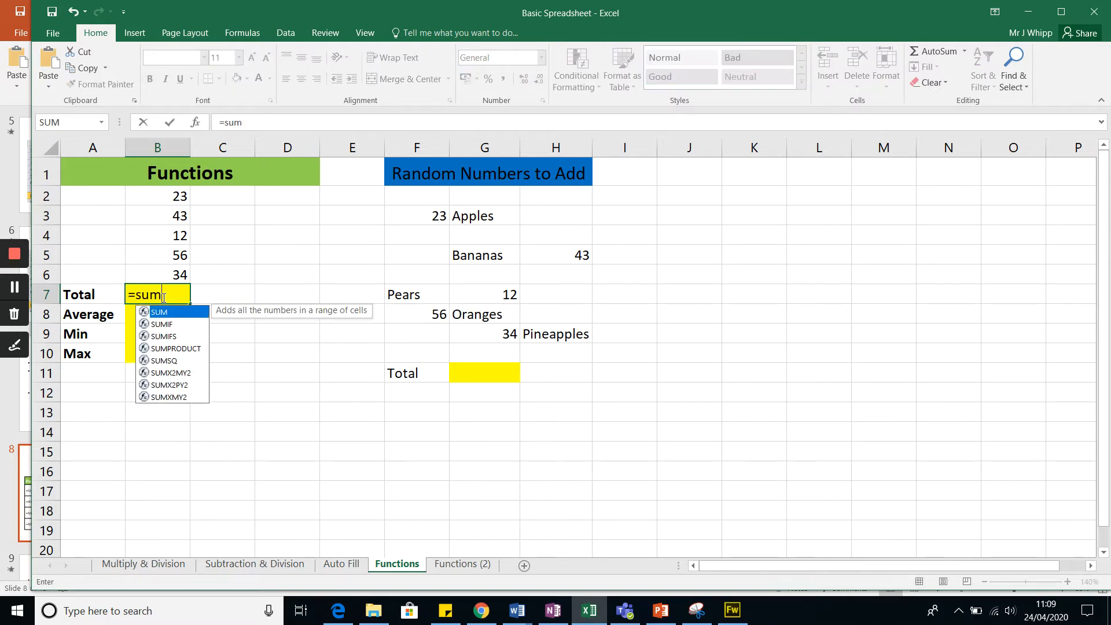
pyautogui.write('(')
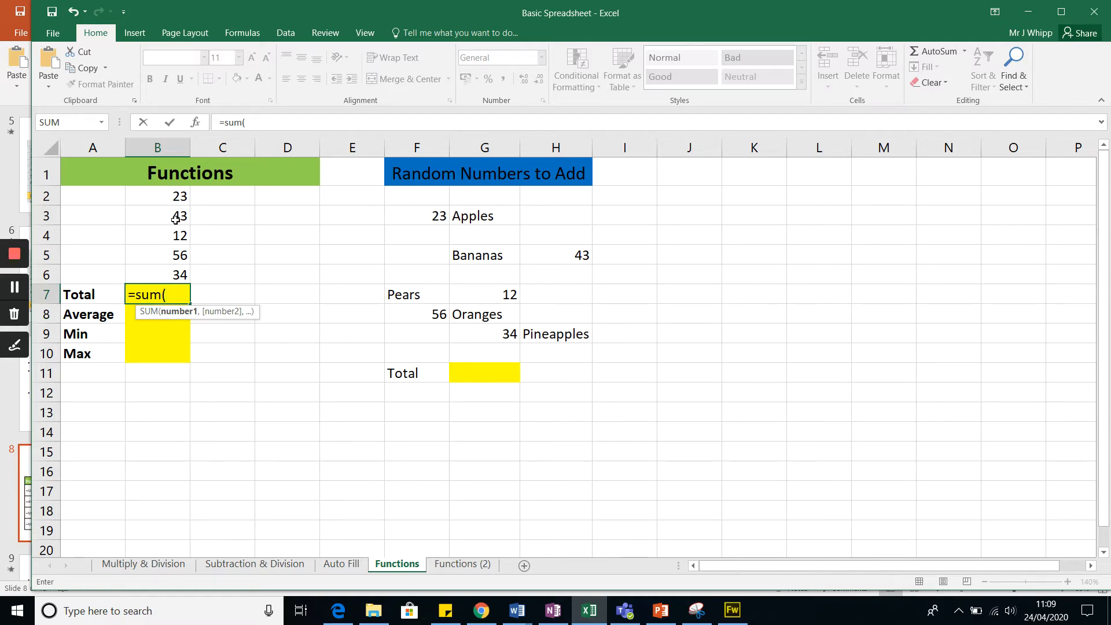
pyautogui.moveTo(167, 197); pyautogui.dragTo(161, 268)
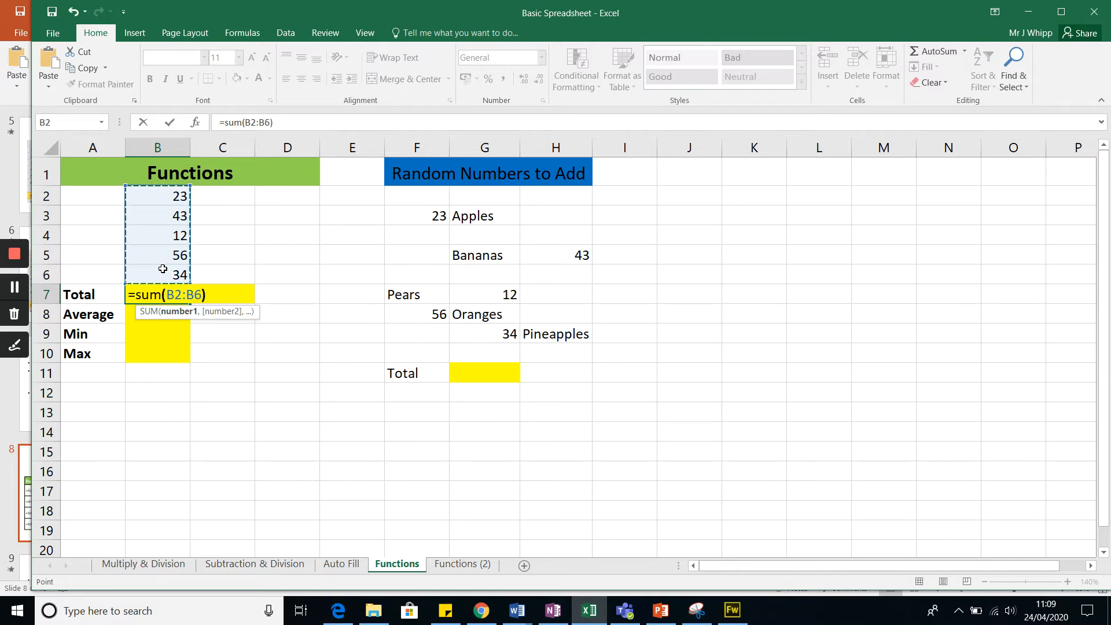
pyautogui.write(')')
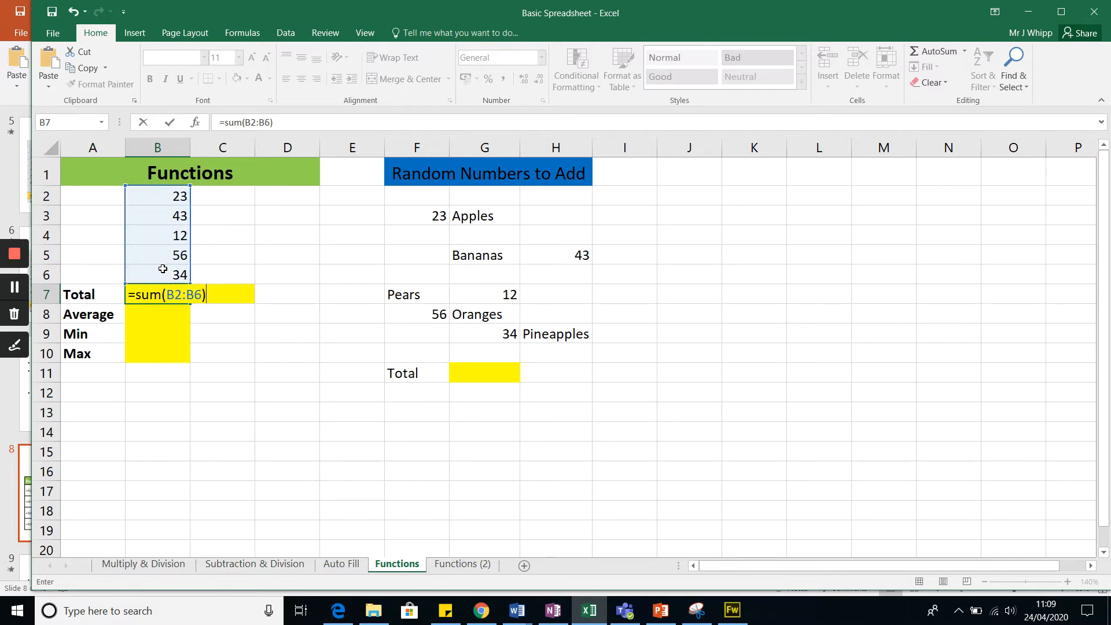
pyautogui.press('Return')
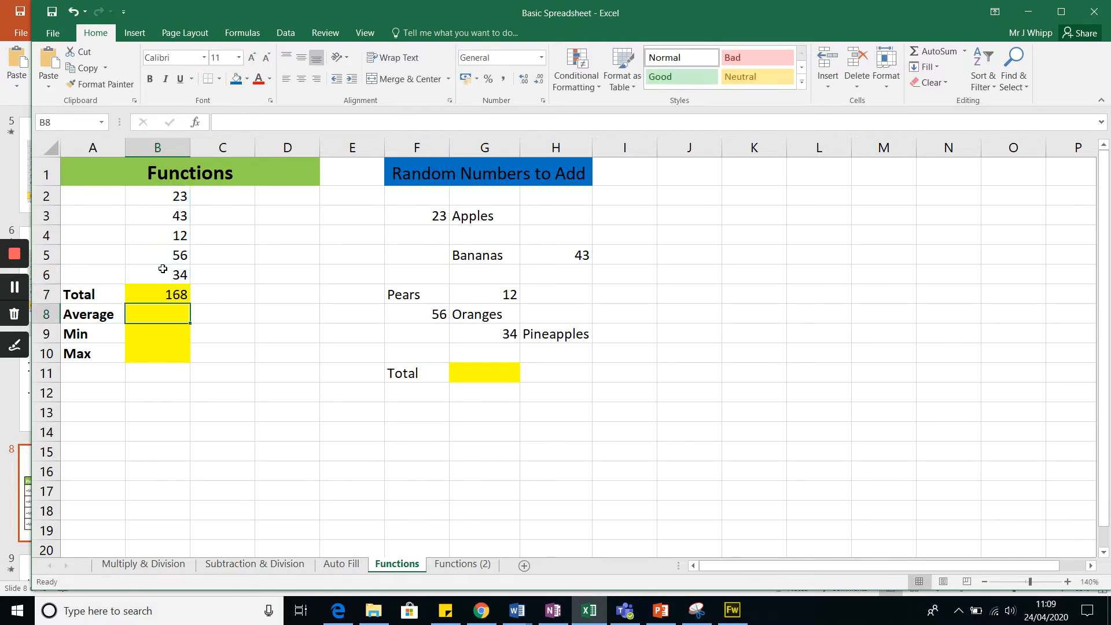
# Inspect the formula in Total cell B7 and the range of cells it references
pyautogui.click(170, 298)
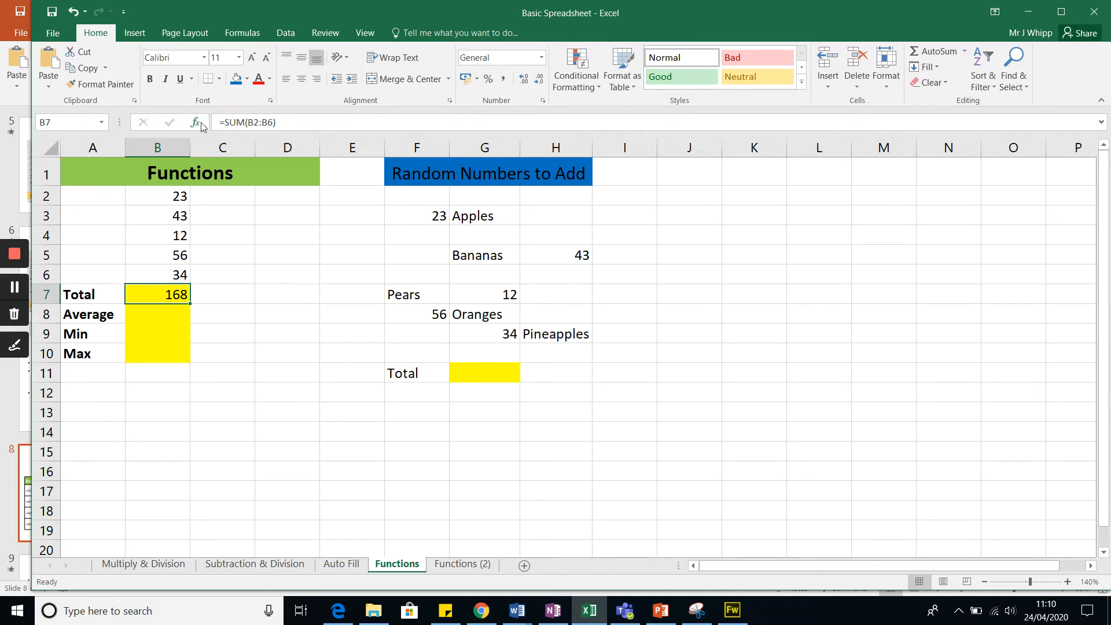
pyautogui.click(257, 313)
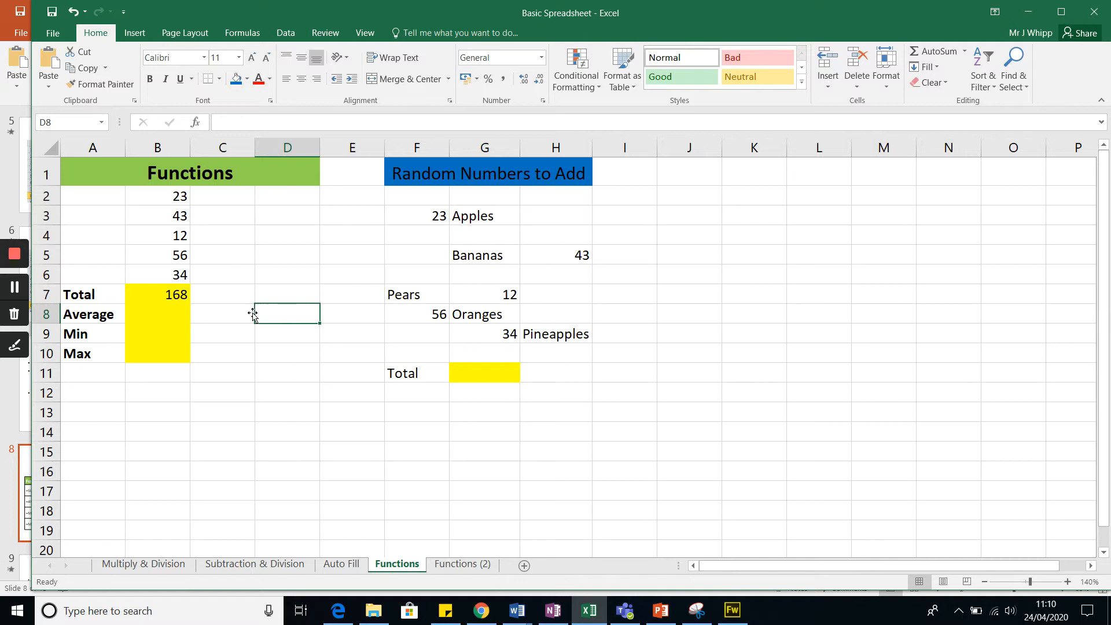
pyautogui.click(161, 296)
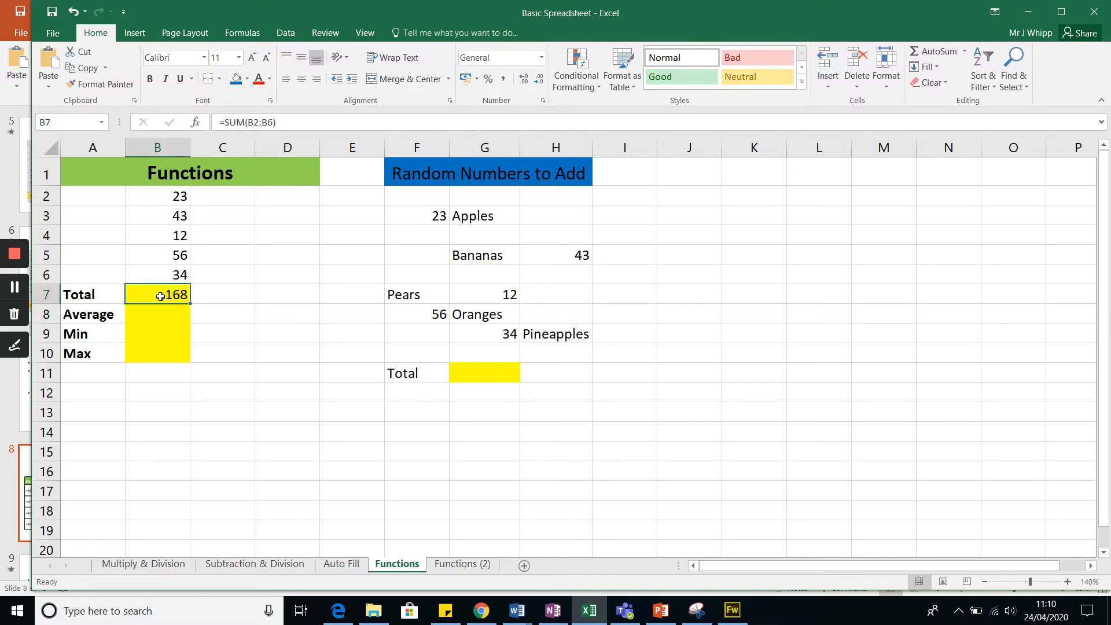
pyautogui.doubleClick(160, 296)
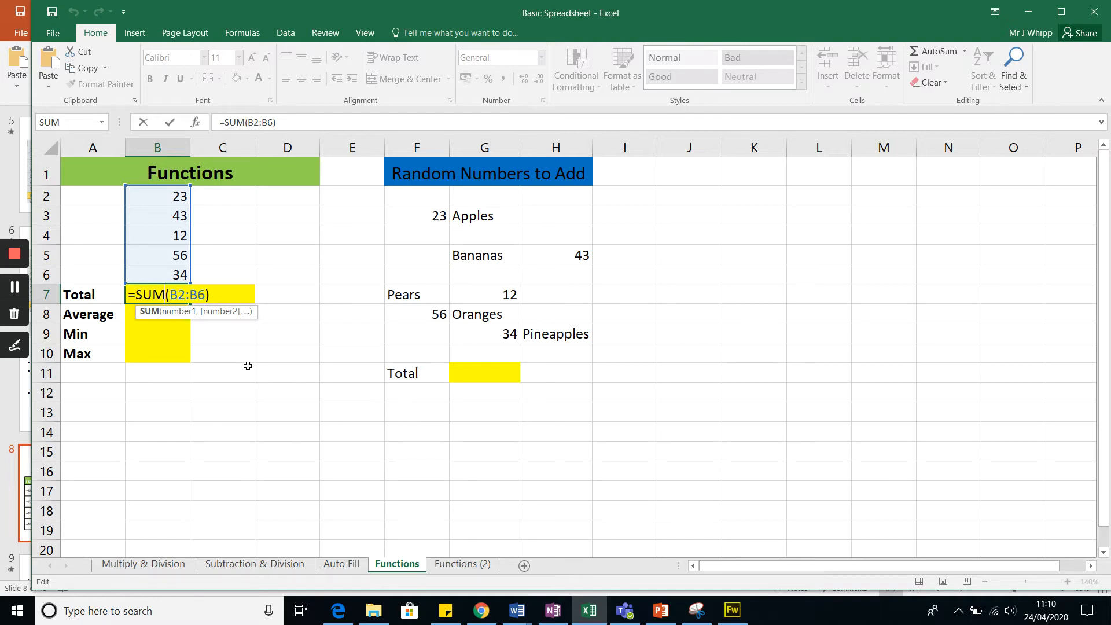
pyautogui.press('Return')
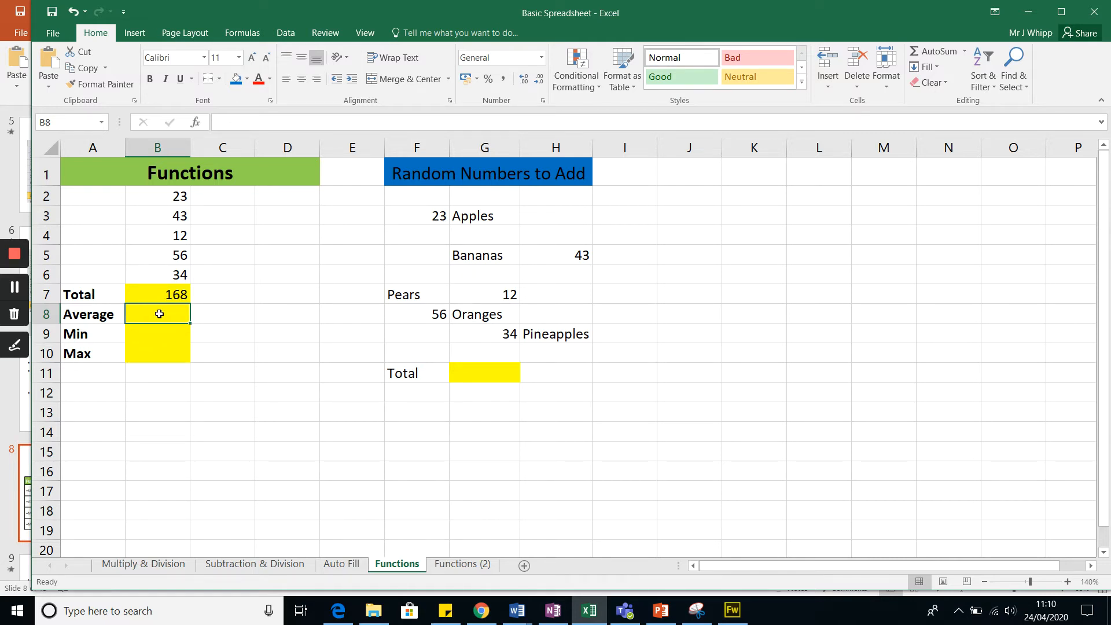
# Enter an AVERAGE formula for the range B2:B6 in the Average cell, B8
pyautogui.write('=')
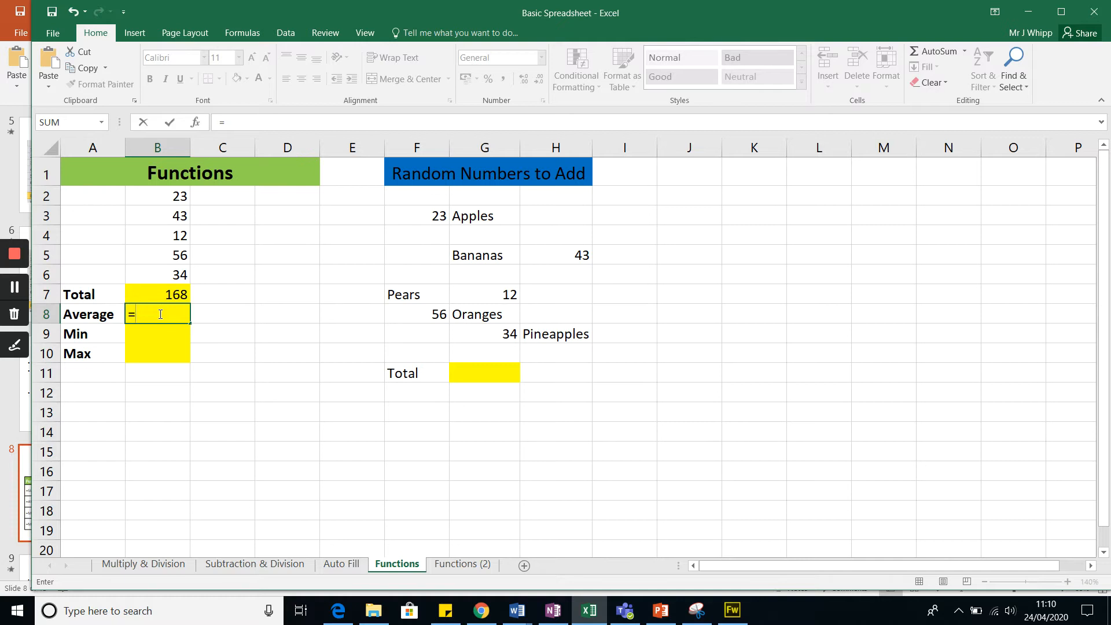
pyautogui.write('ave')
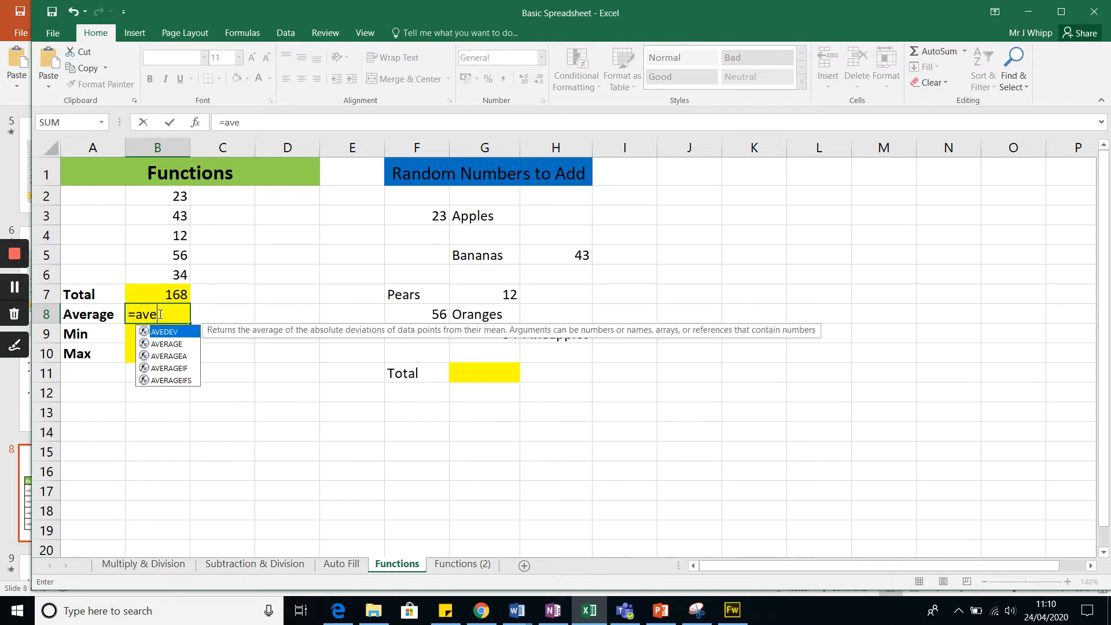
pyautogui.write('rage')
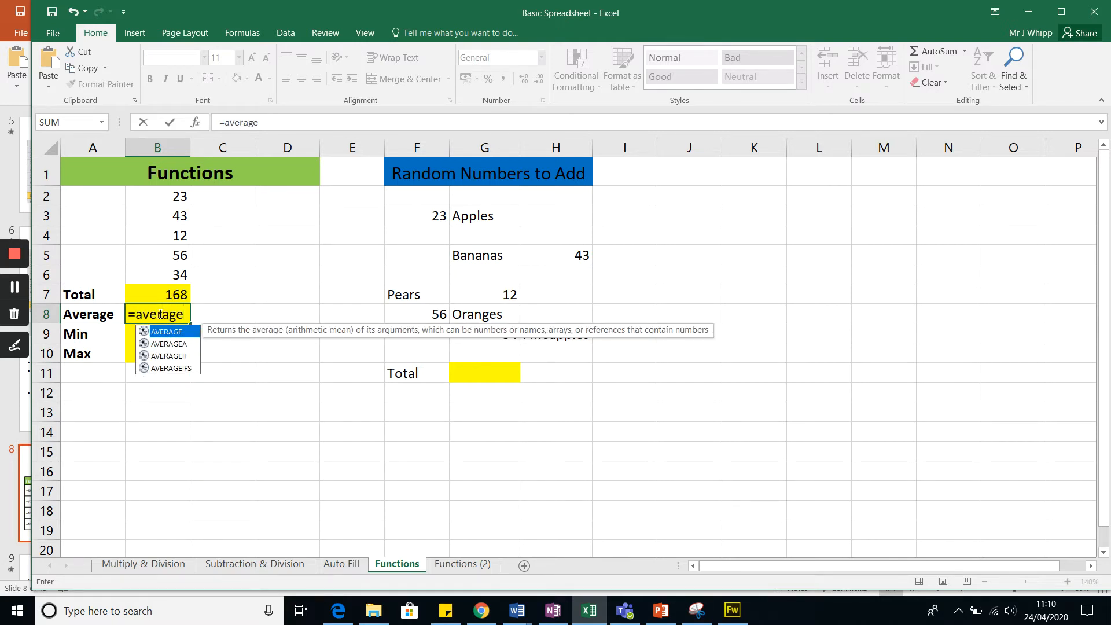
pyautogui.write('(')
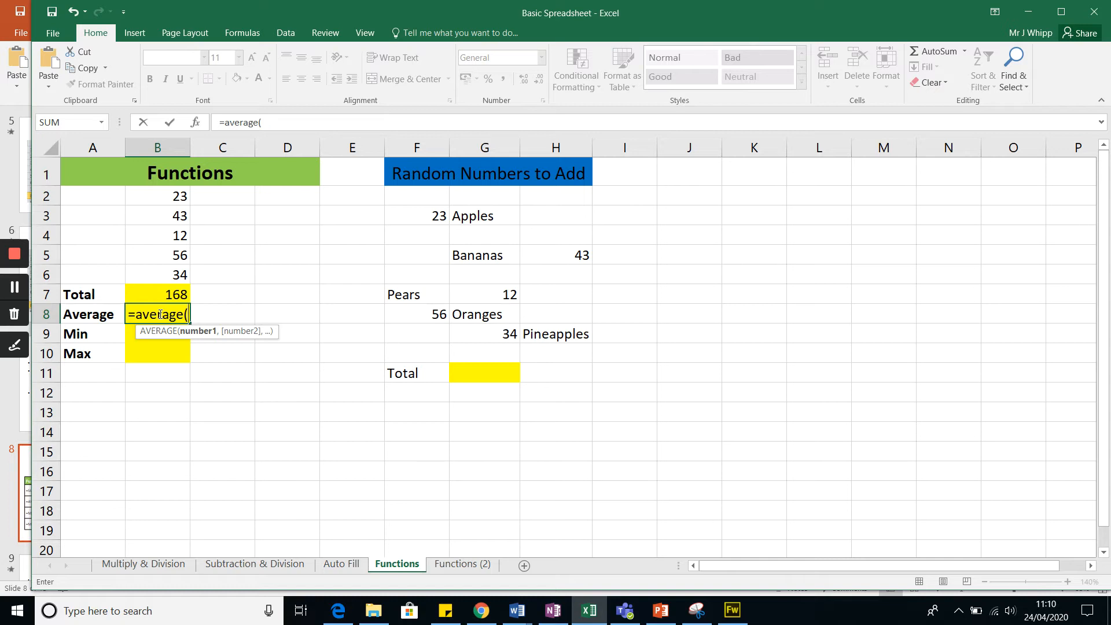
pyautogui.click(158, 195)
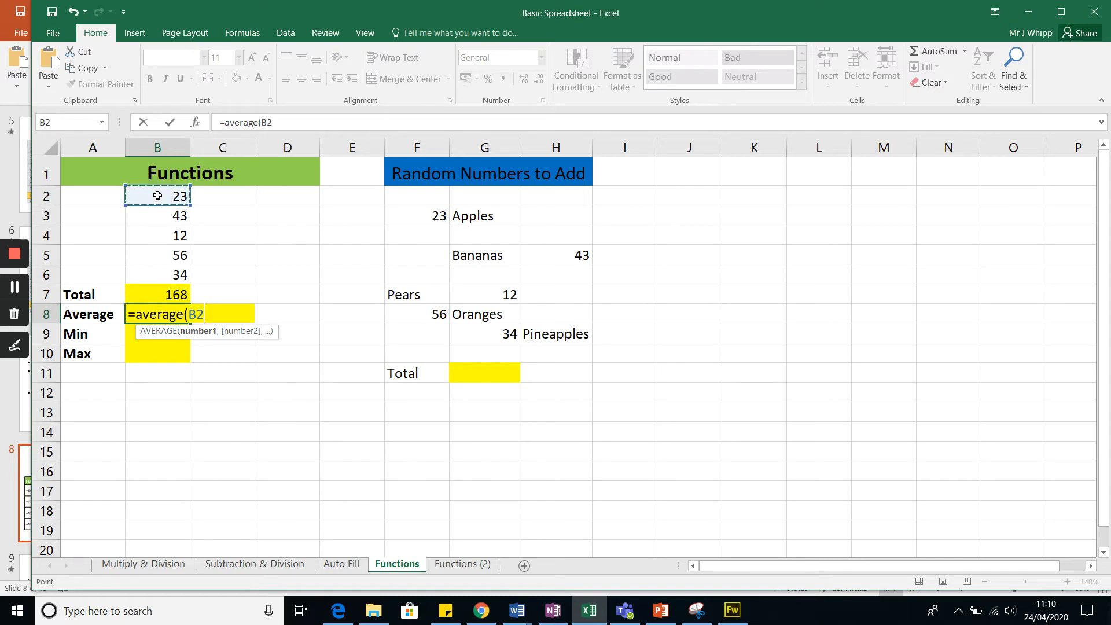
pyautogui.moveTo(157, 195); pyautogui.dragTo(156, 271)
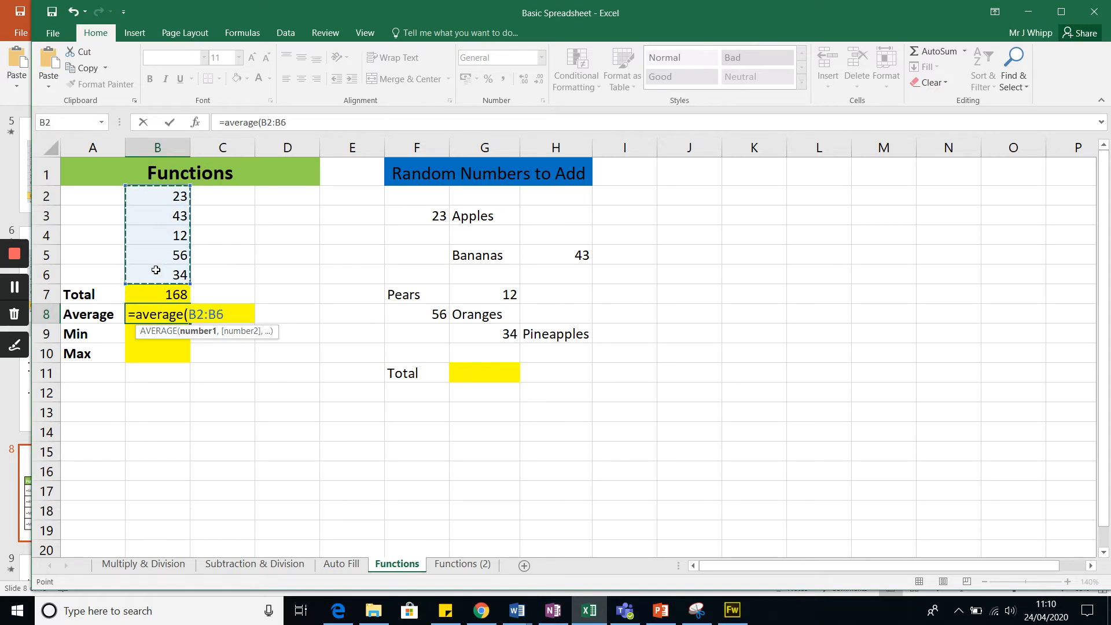
pyautogui.write(')')
pyautogui.press('Return')
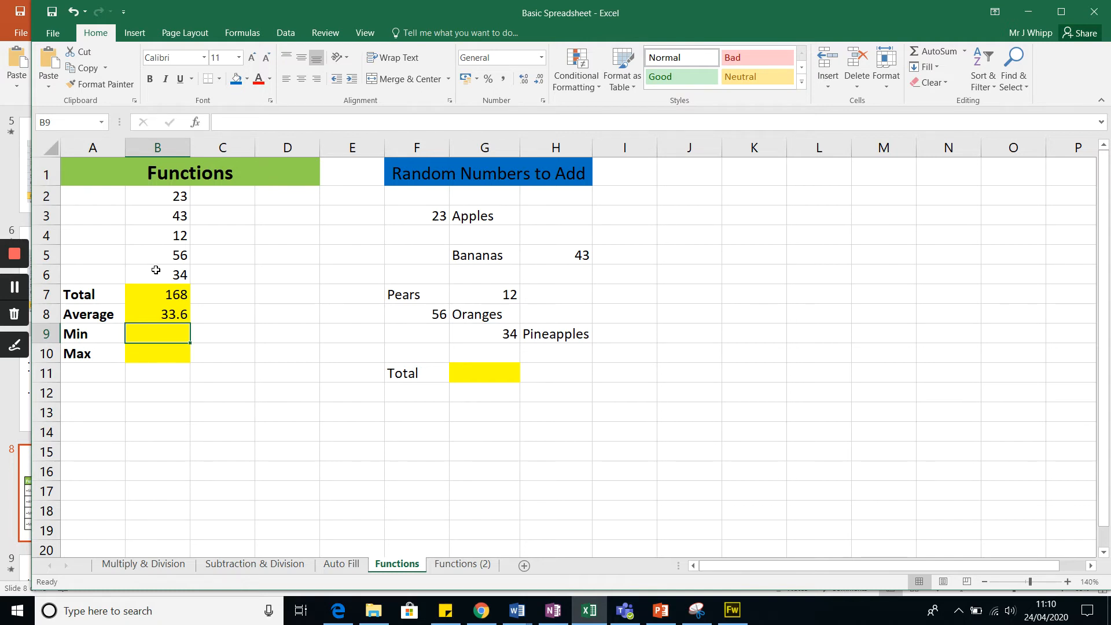
# Enter a MIN formula for the range B2:B6 in the Min cell, B9
pyautogui.write('=')
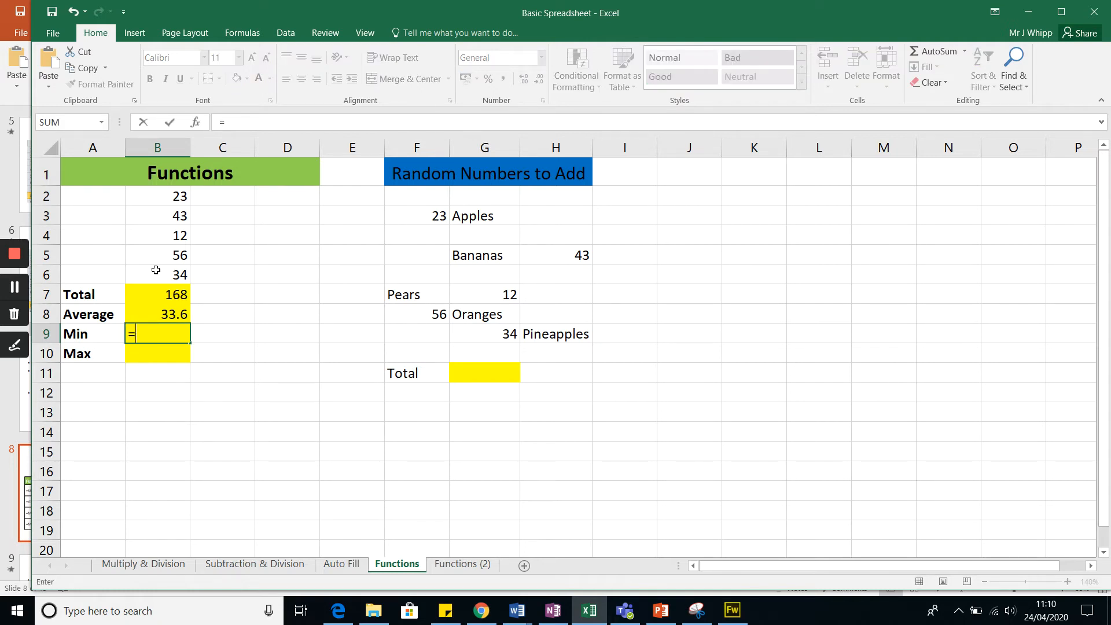
pyautogui.write('min')
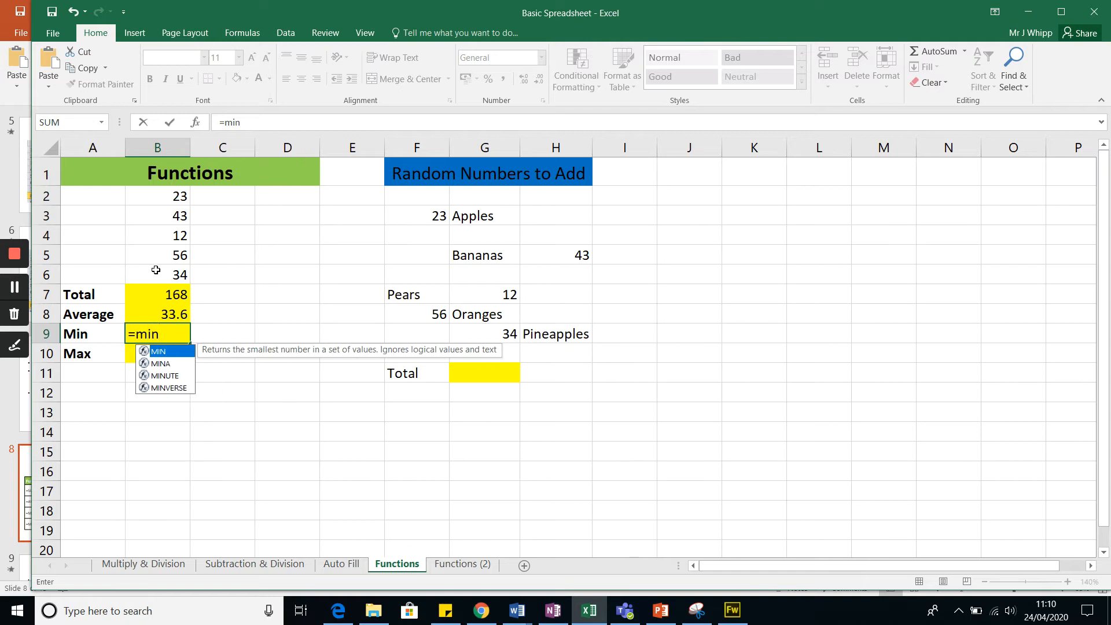
pyautogui.write('(')
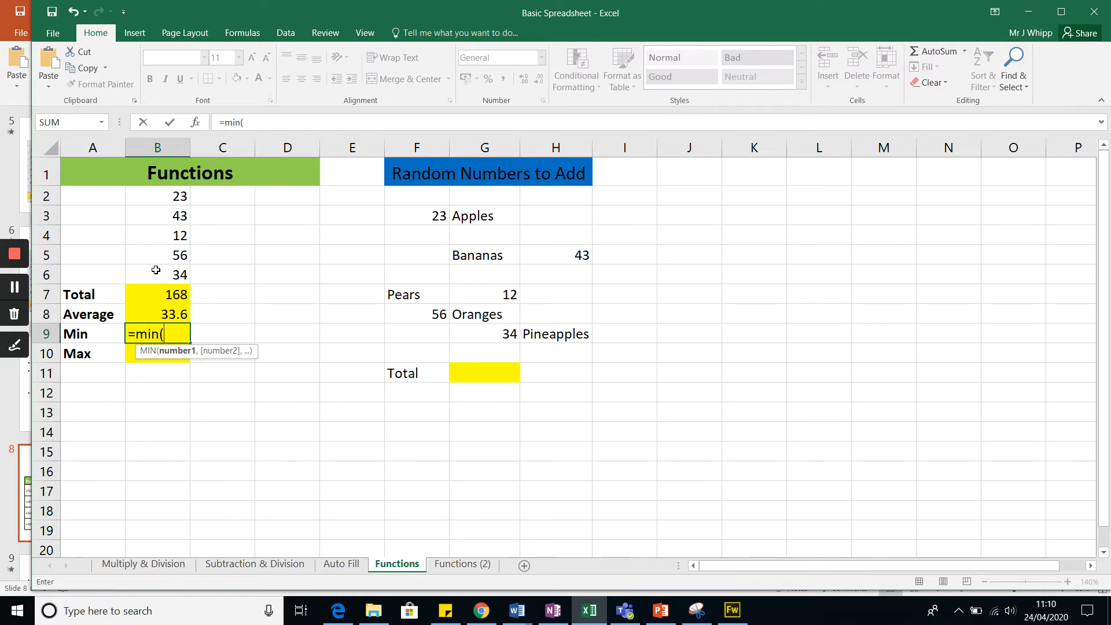
pyautogui.moveTo(173, 197); pyautogui.dragTo(171, 274)
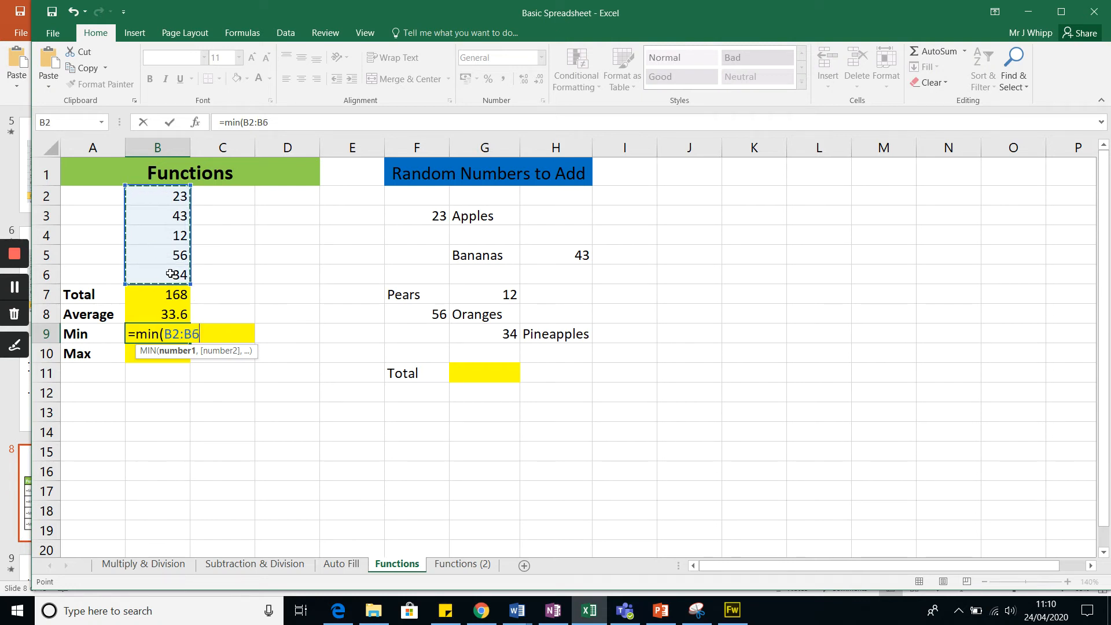
pyautogui.write(')')
pyautogui.press('Return')
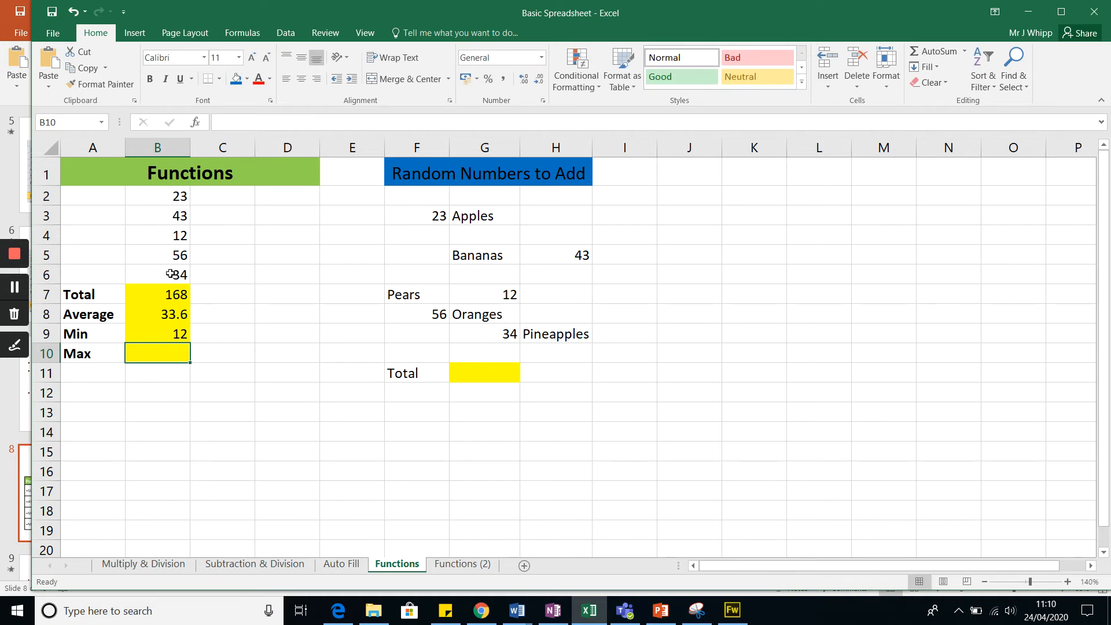
# Enter a MAX formula for the range B2:B6 in the Max cell, B10
pyautogui.write('=m')
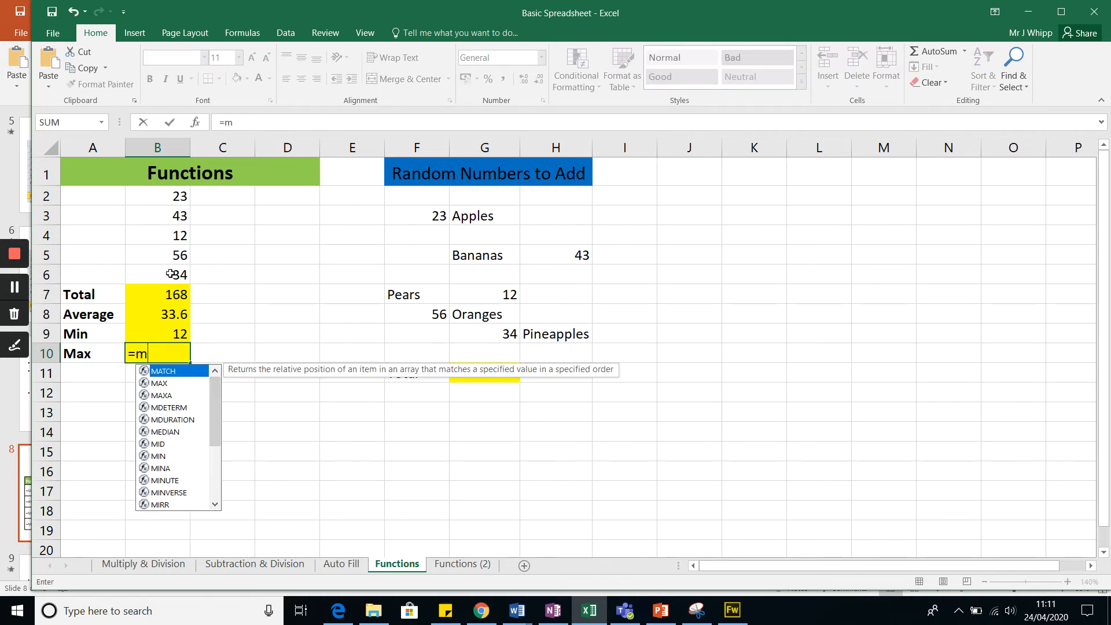
pyautogui.write('ax(')
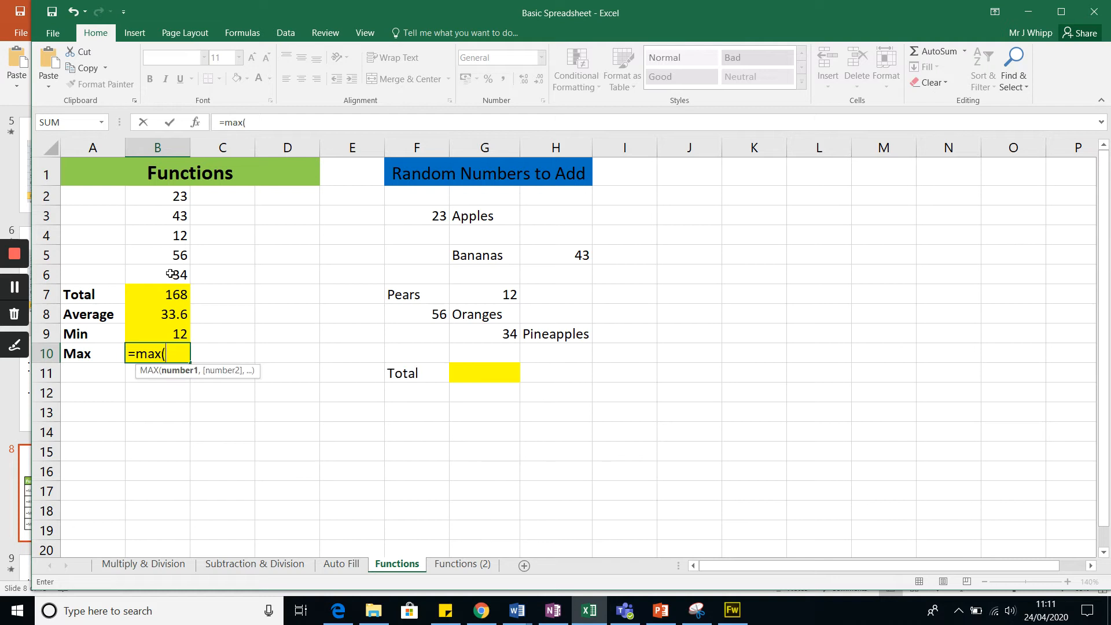
pyautogui.moveTo(170, 197); pyautogui.dragTo(171, 270)
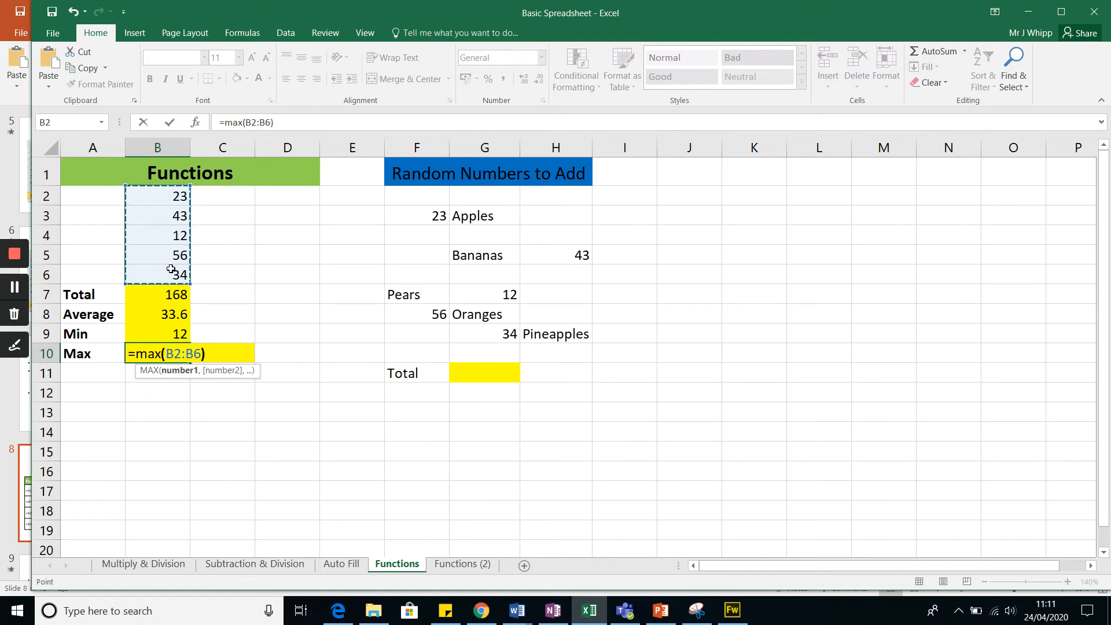
pyautogui.write(')')
pyautogui.press('Return')
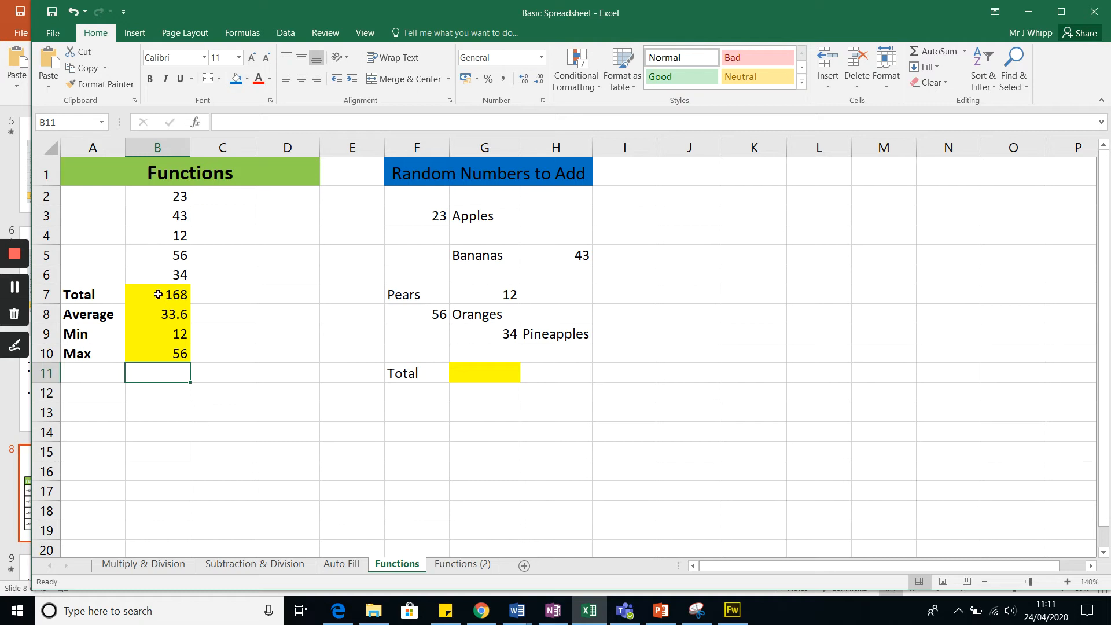
# Inspect the formulas in Total cell B7 and Average cell B8, including the cell range each one references
pyautogui.click(161, 295)
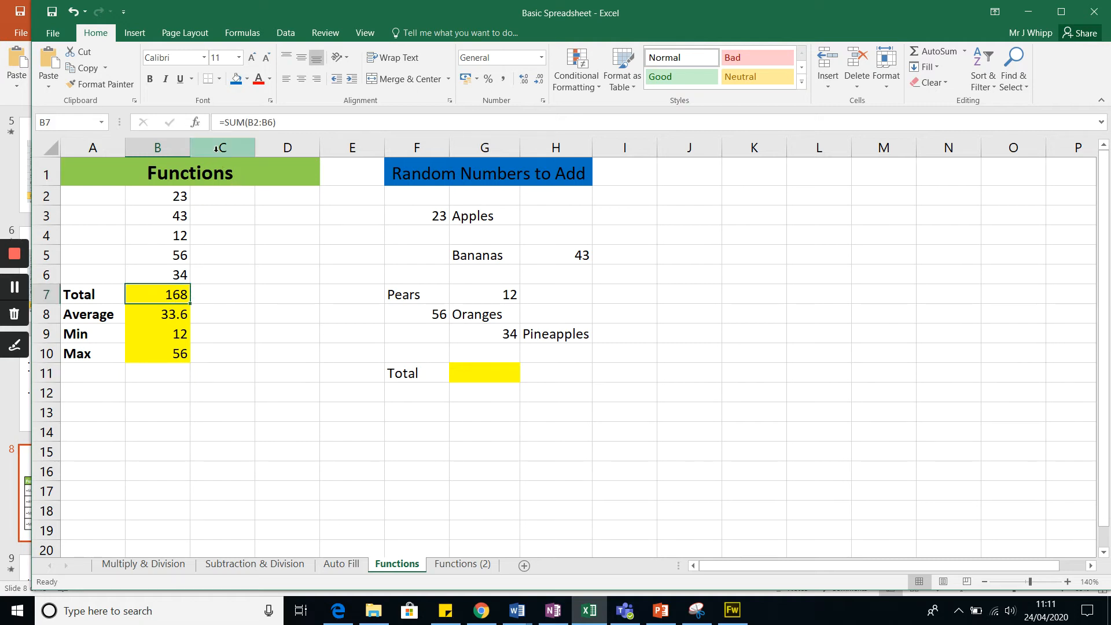
pyautogui.doubleClick(159, 299)
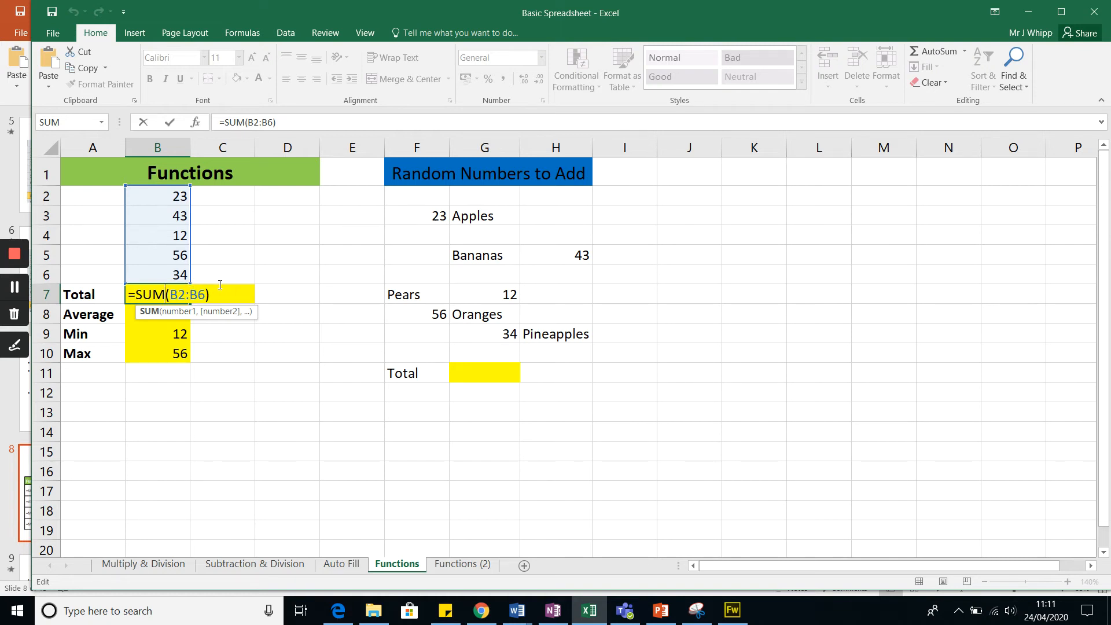
pyautogui.press('Escape')
pyautogui.click(168, 314)
pyautogui.doubleClick(169, 317)
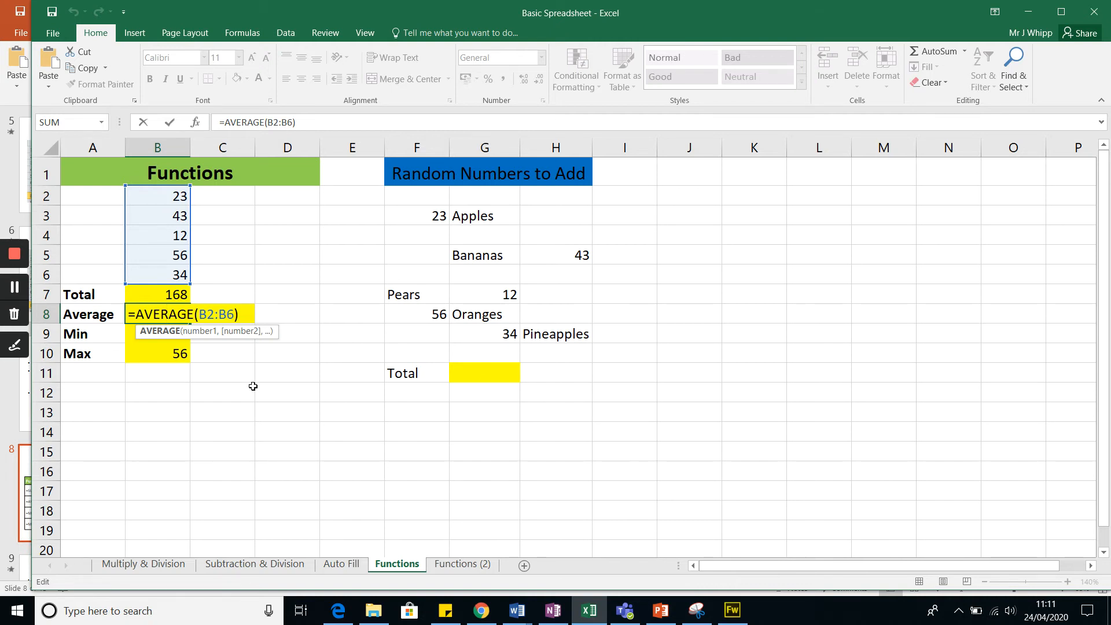
pyautogui.press('Escape')
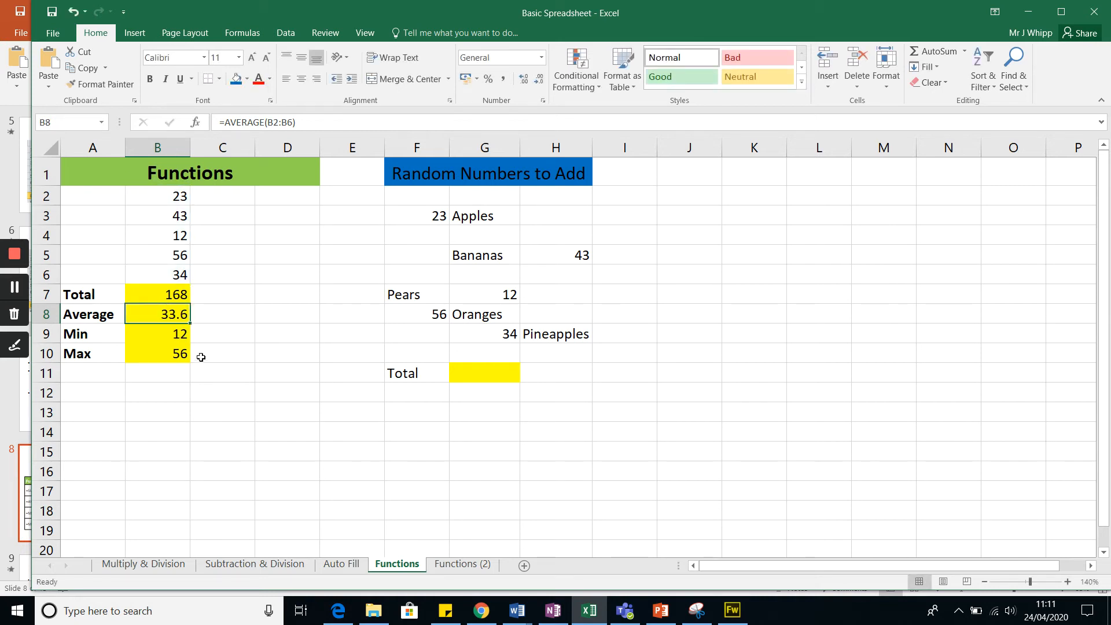
# Inspect the formulas in Min cell B9 and Max cell B10 with their referenced ranges, and return to Total cell B7
pyautogui.click(167, 338)
pyautogui.doubleClick(167, 338)
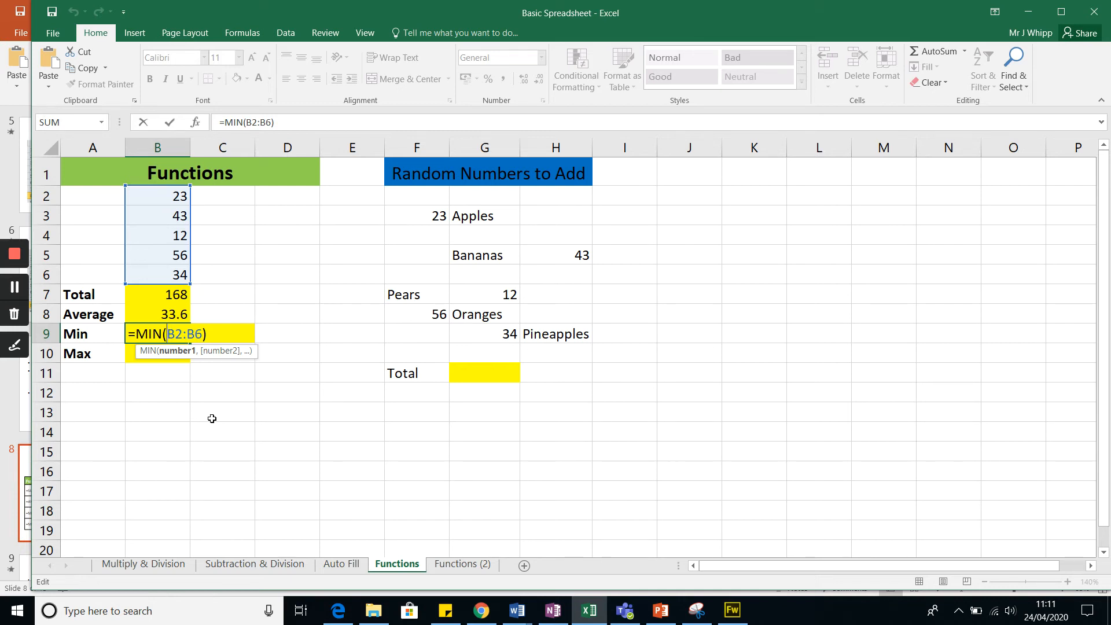
pyautogui.press('Escape')
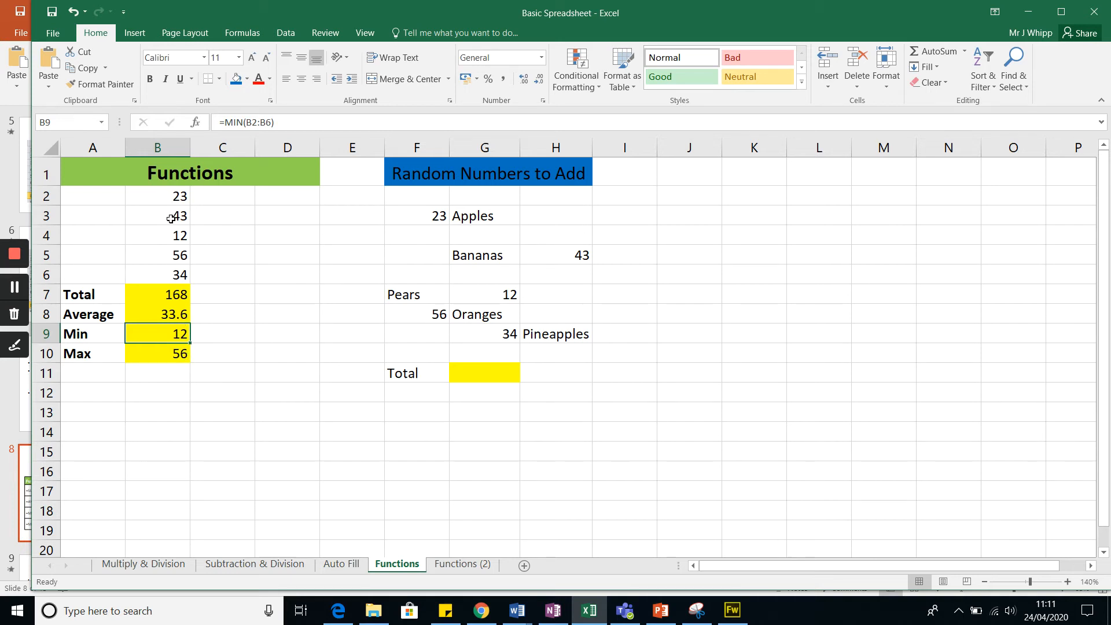
pyautogui.click(169, 350)
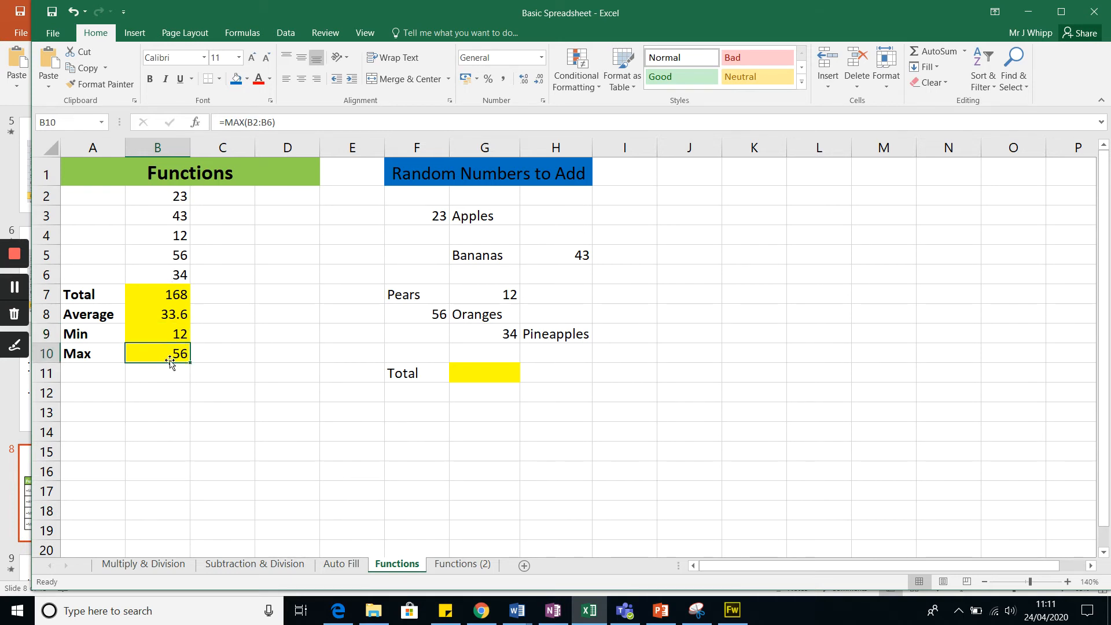
pyautogui.doubleClick(165, 353)
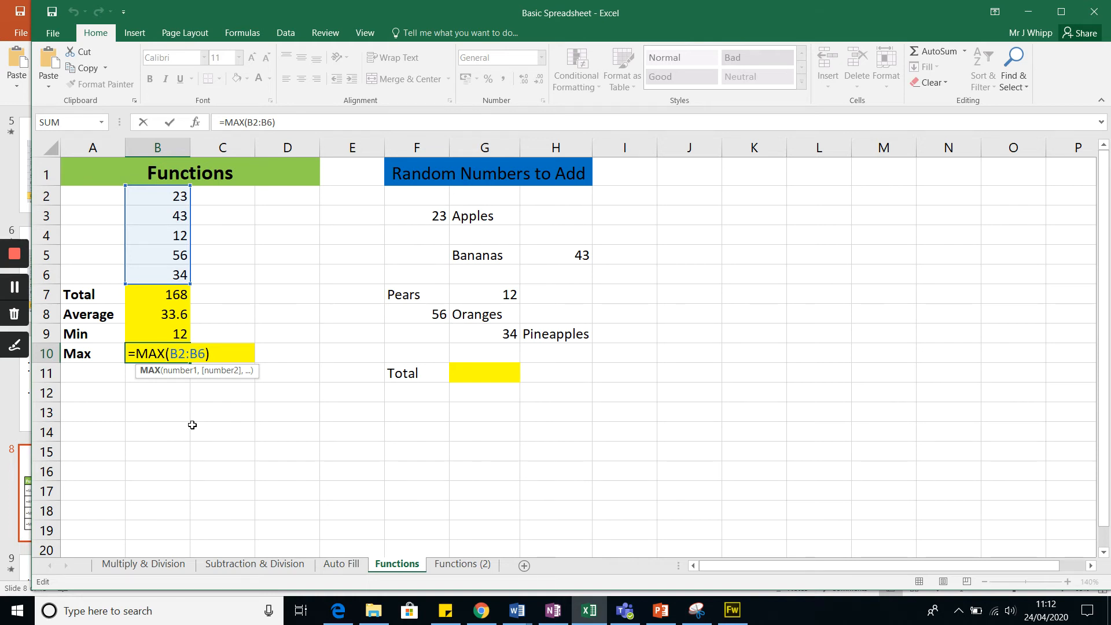
pyautogui.press('Escape')
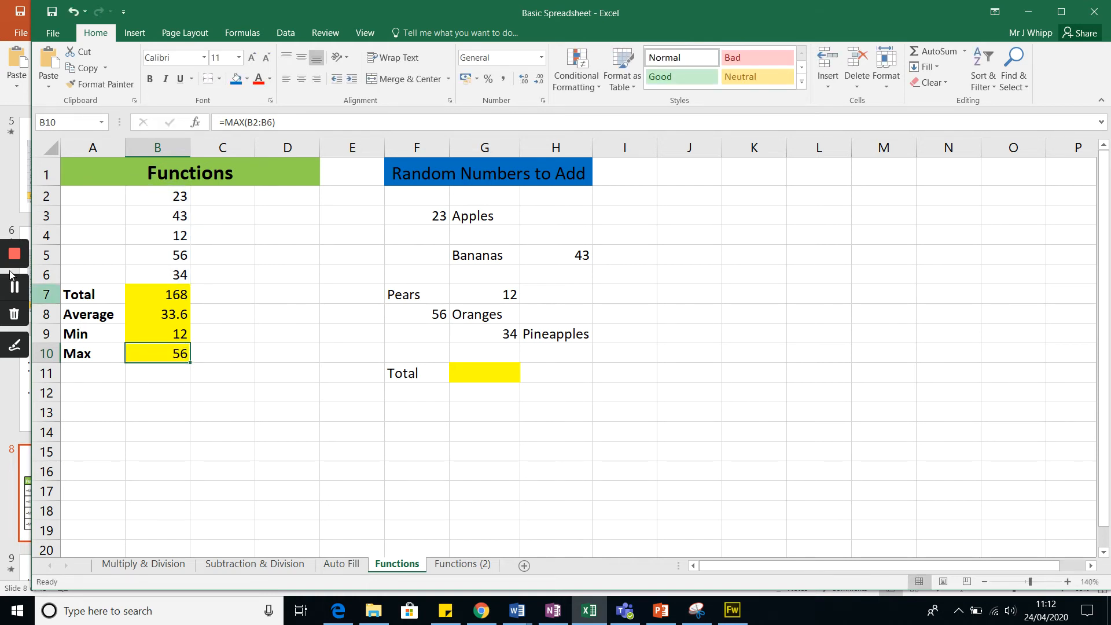
pyautogui.click(172, 294)
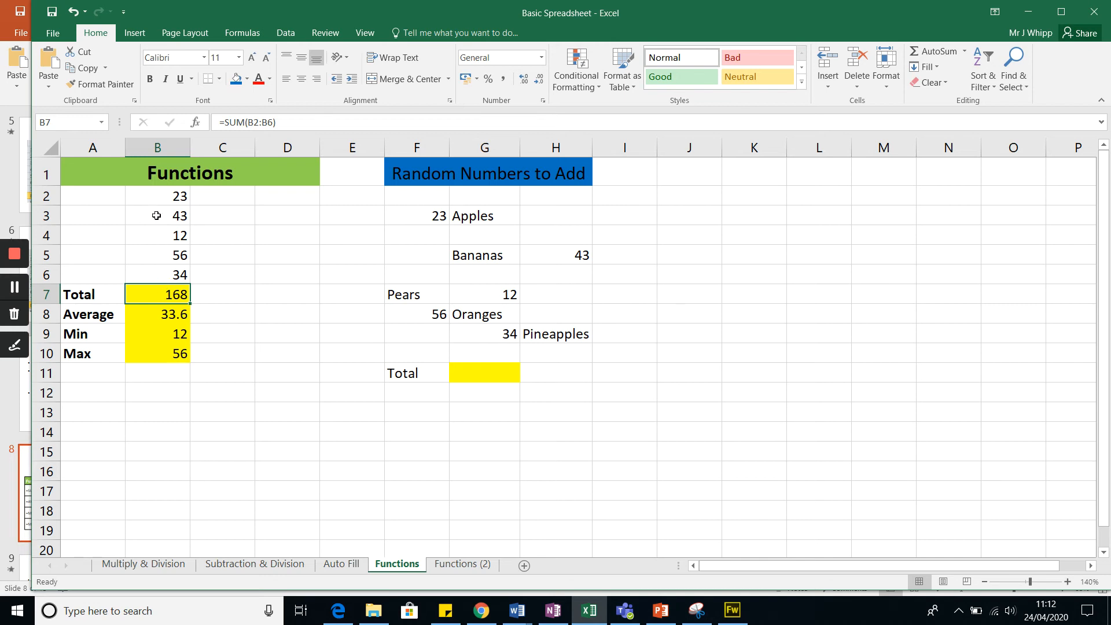
# Enter the formula =F3+H5+G7+F8+G9 in Total cell G11 to add the scattered fruit numbers
pyautogui.click(482, 376)
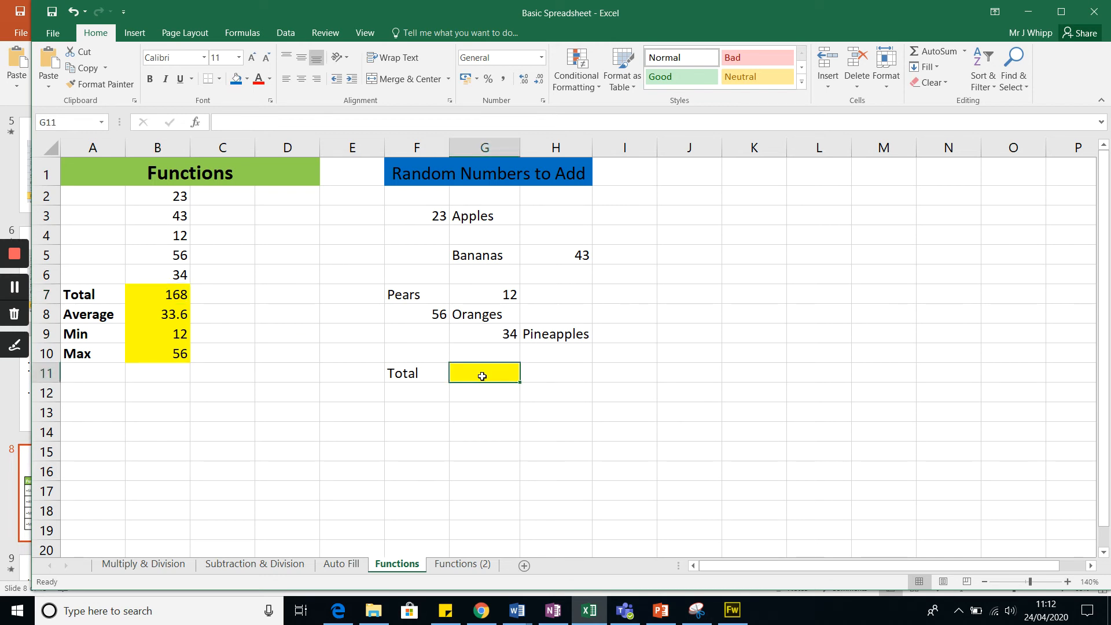
pyautogui.write('=')
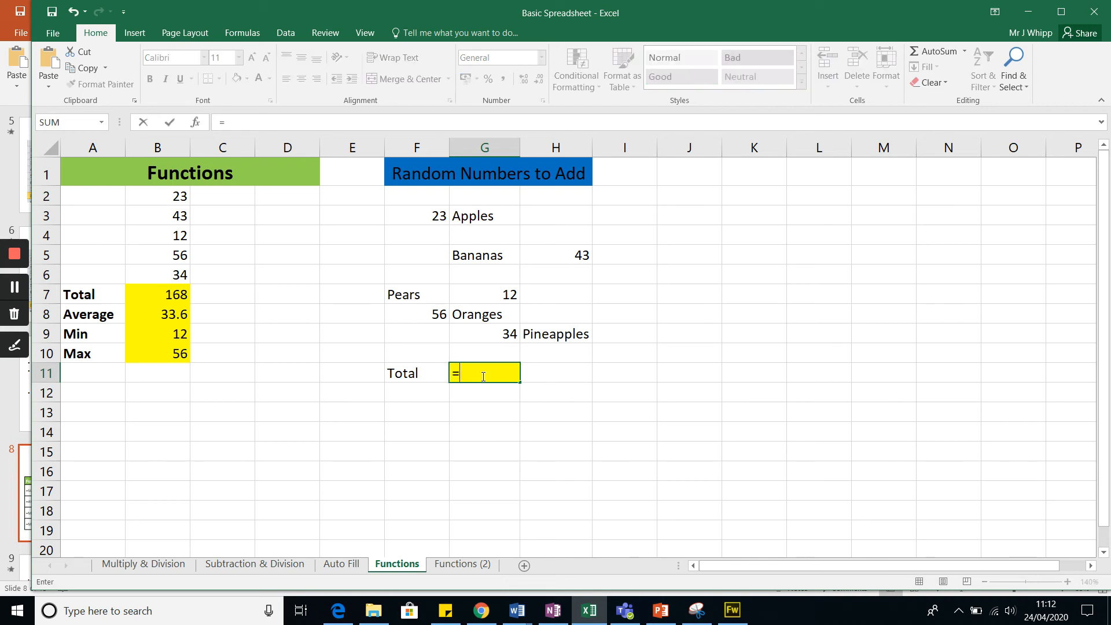
pyautogui.click(421, 214)
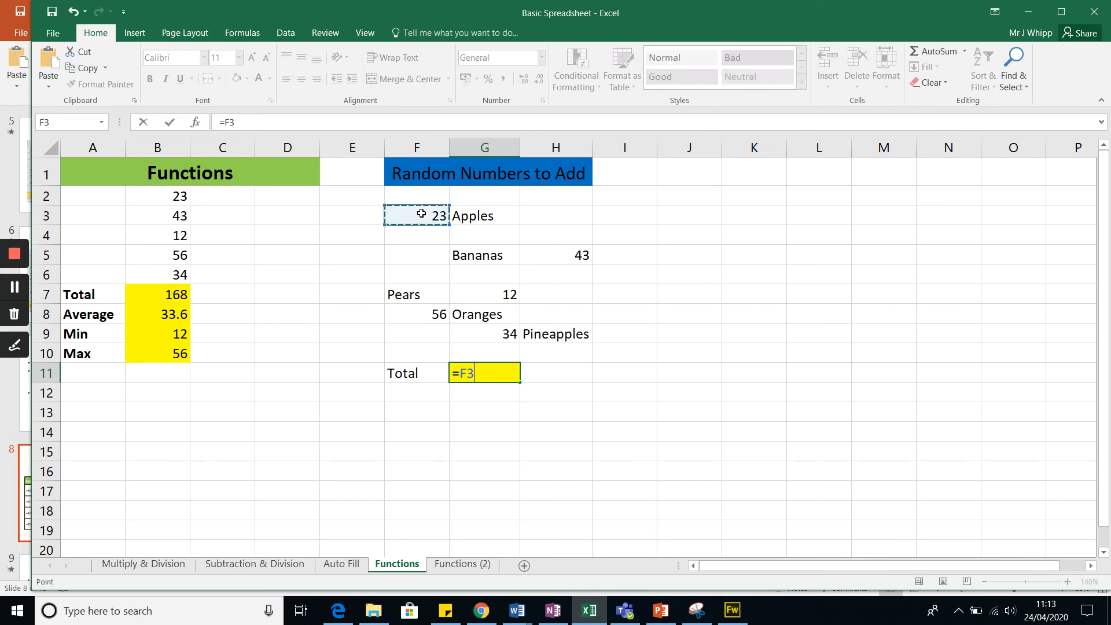
pyautogui.write('+')
pyautogui.click(571, 258)
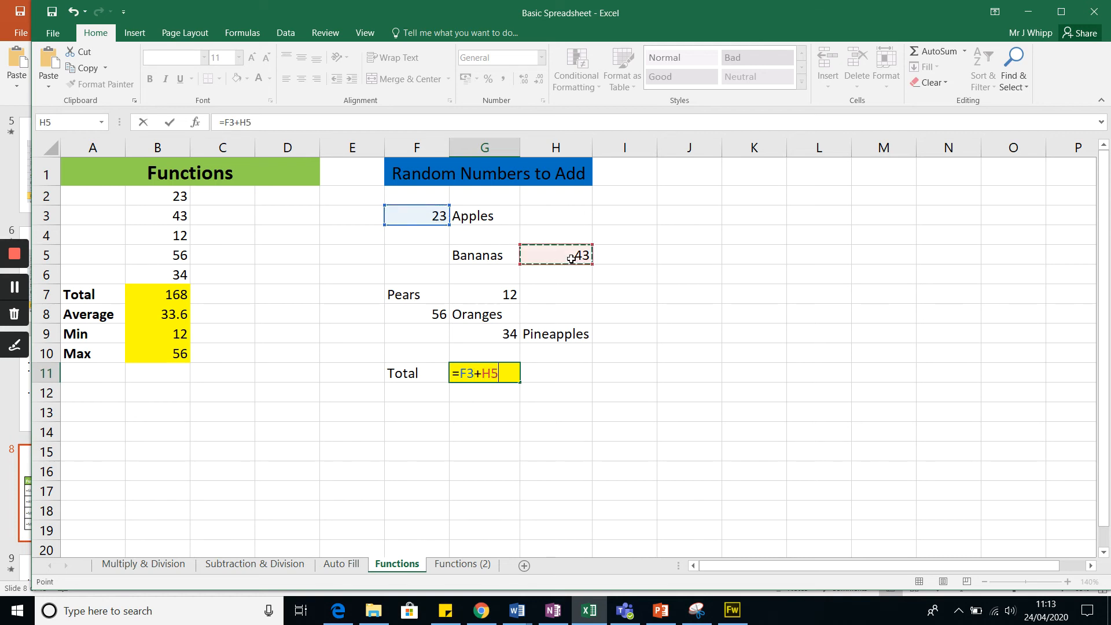
pyautogui.write('+')
pyautogui.click(504, 295)
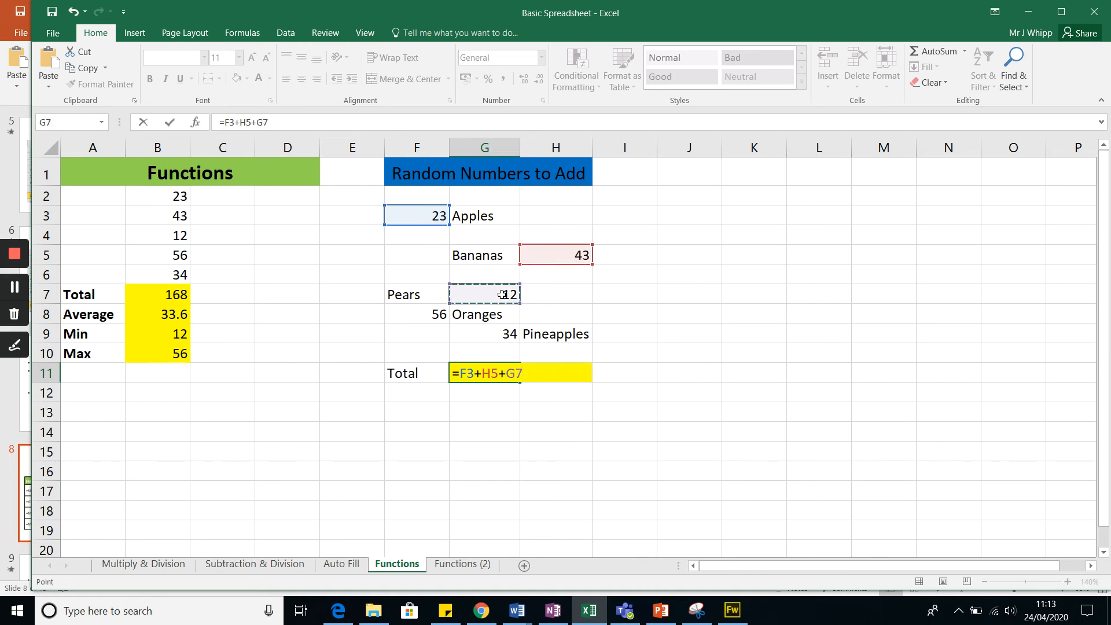
pyautogui.write('+')
pyautogui.click(430, 315)
pyautogui.write('+')
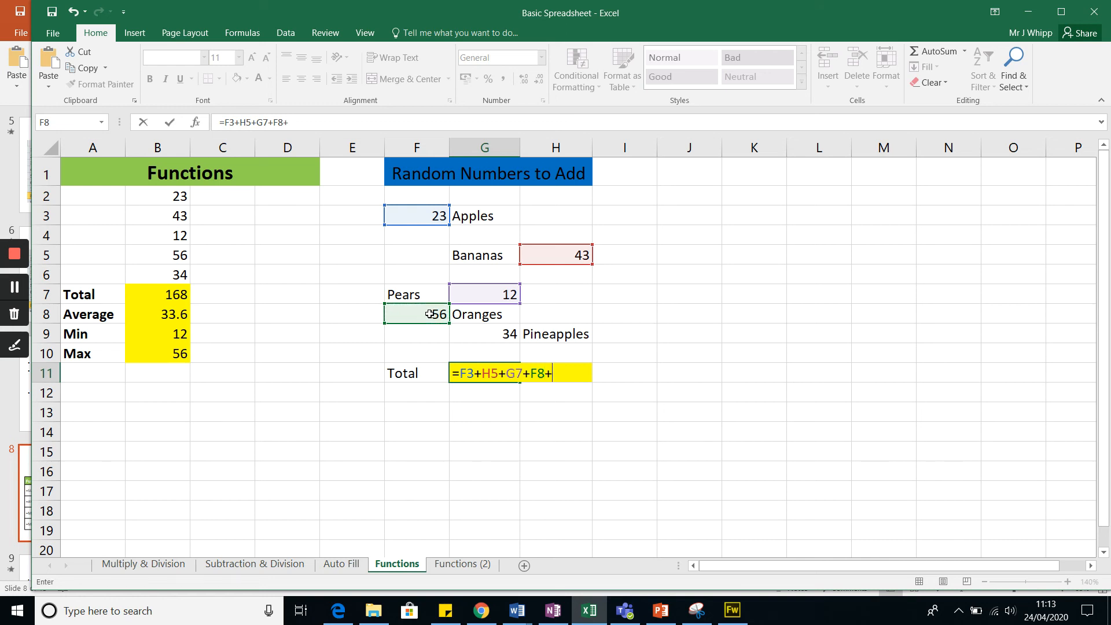
pyautogui.click(485, 336)
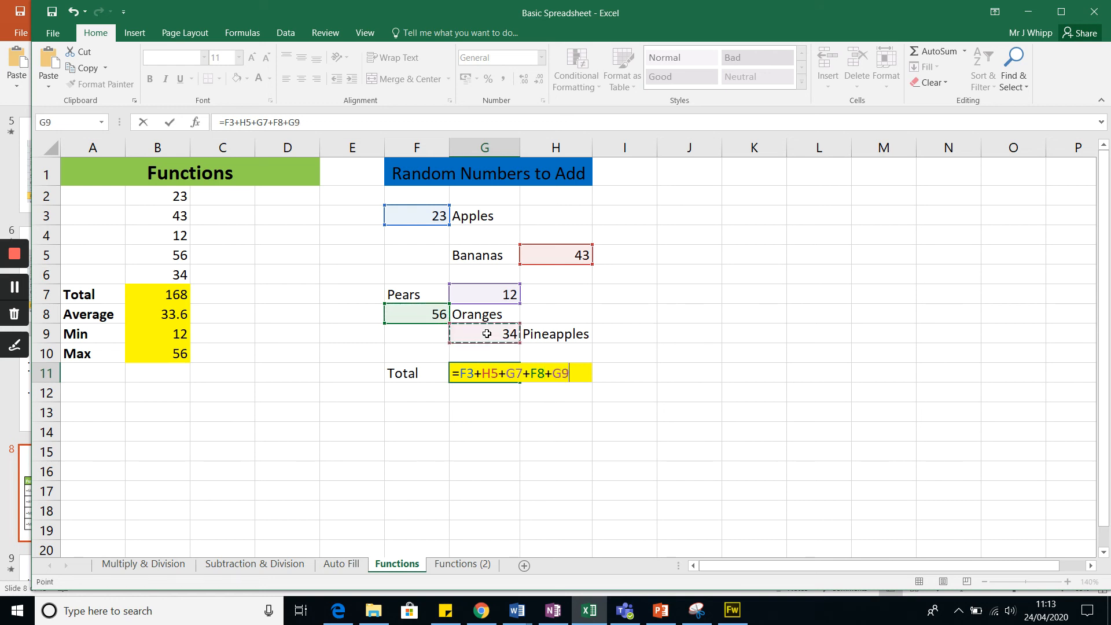
pyautogui.press('Return')
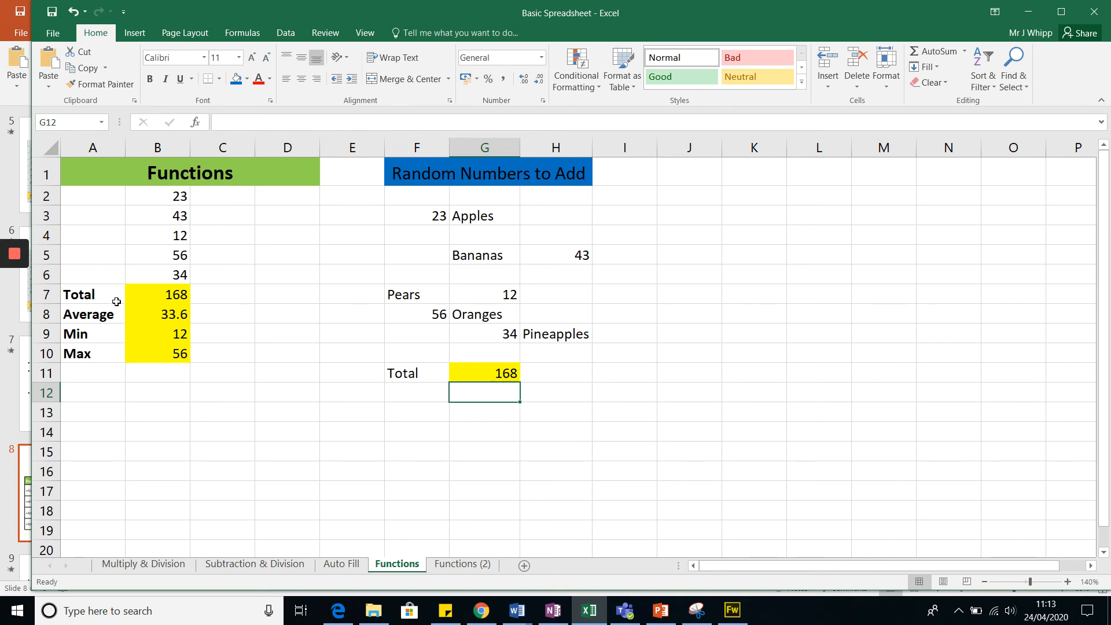
pyautogui.click(211, 366)
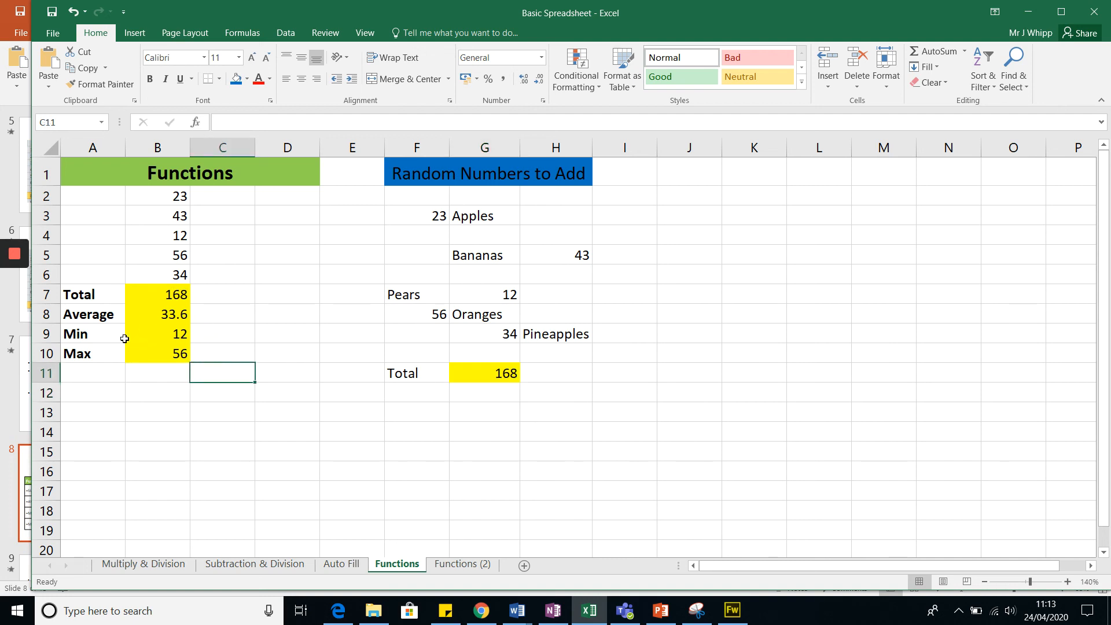
pyautogui.click(168, 356)
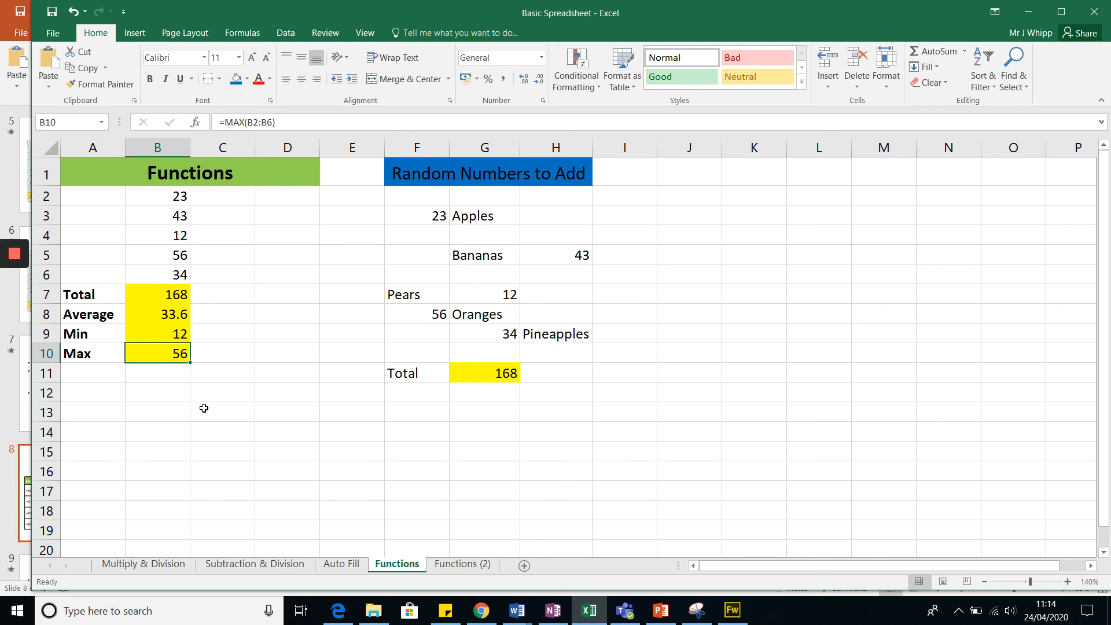
pyautogui.moveTo(16, 288)
pyautogui.click(15, 288)
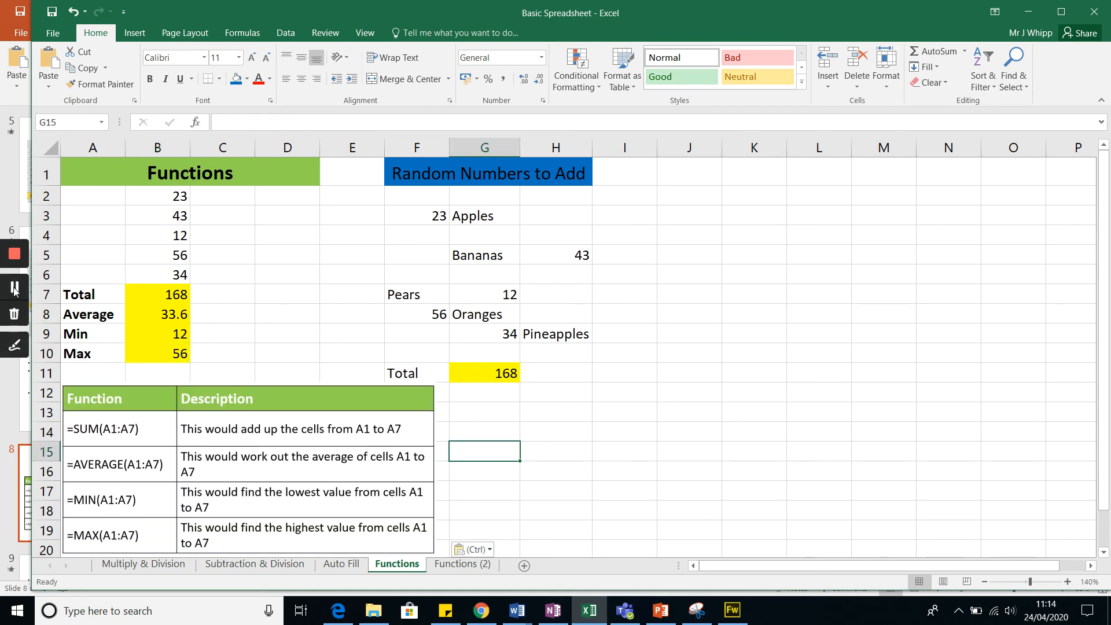